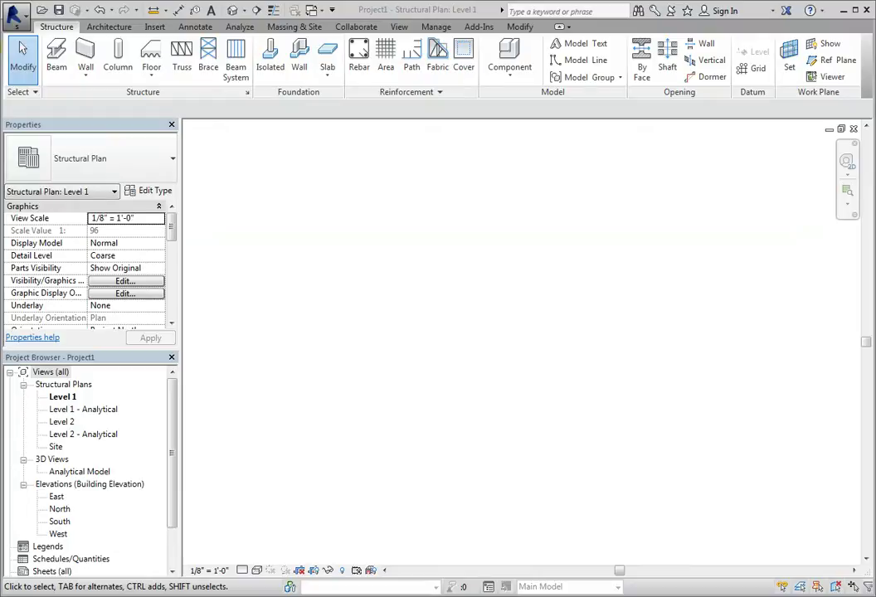
Step: Start an Assembled Stair by Component running from Level 1 to Level 2
left_click(106, 27)
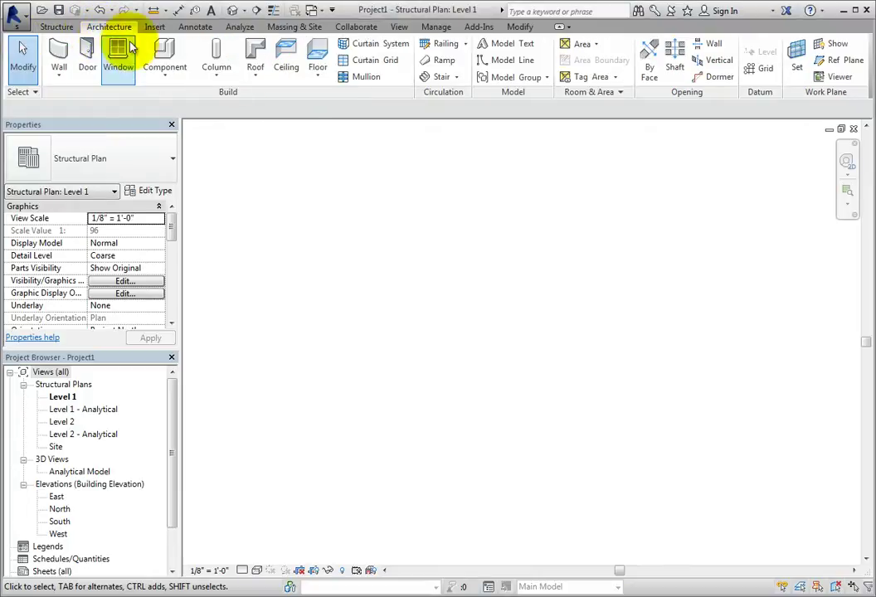
left_click(457, 77)
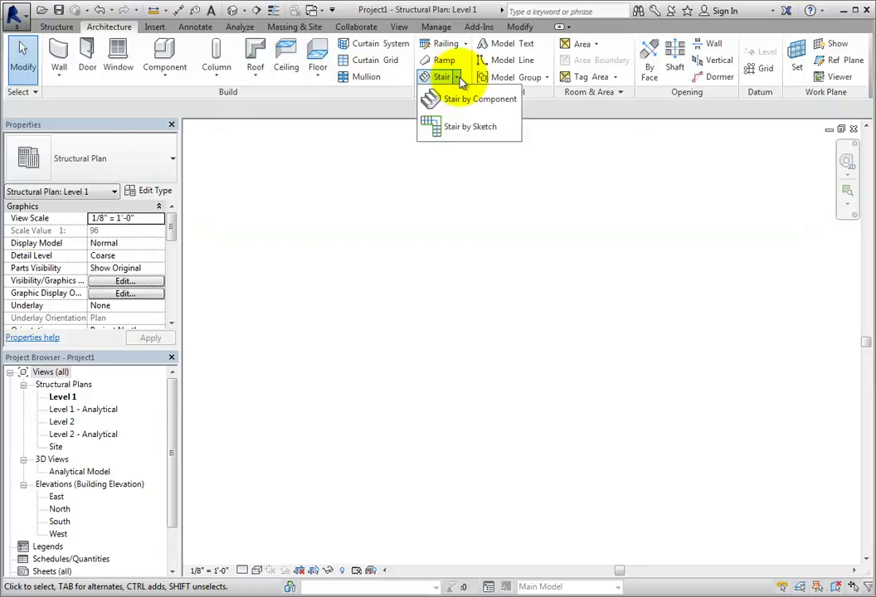
left_click(462, 98)
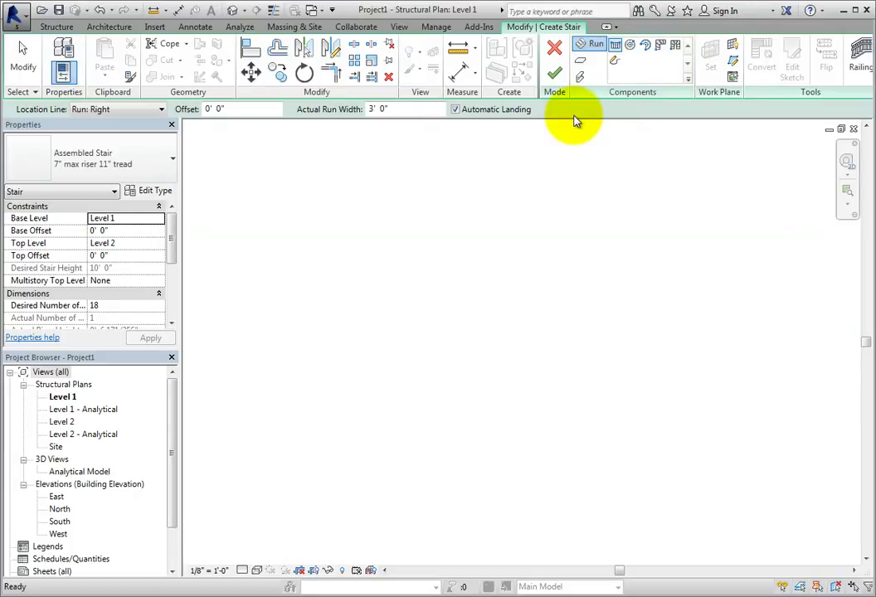
Step: Pick the stair run shape and set its Location Line to Run: Center
left_click(644, 52)
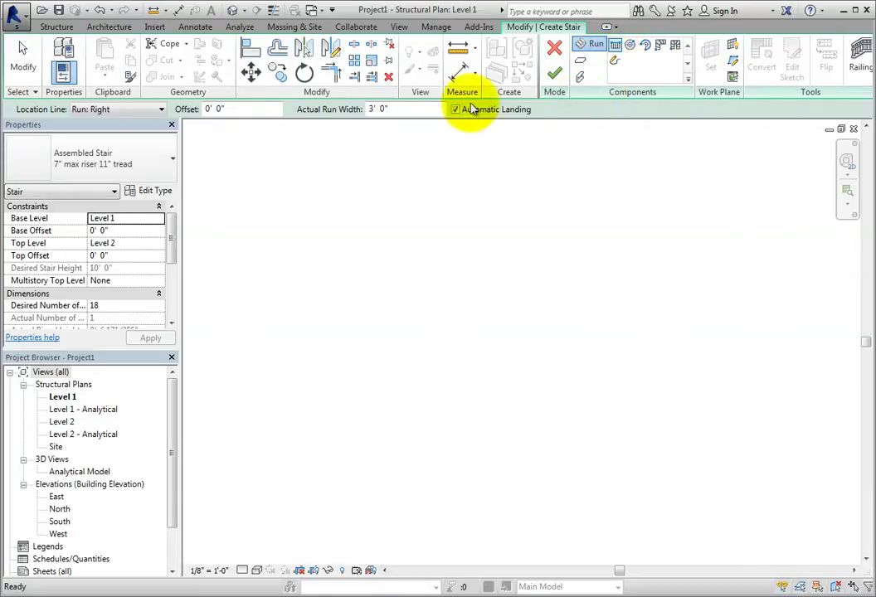
left_click(161, 110)
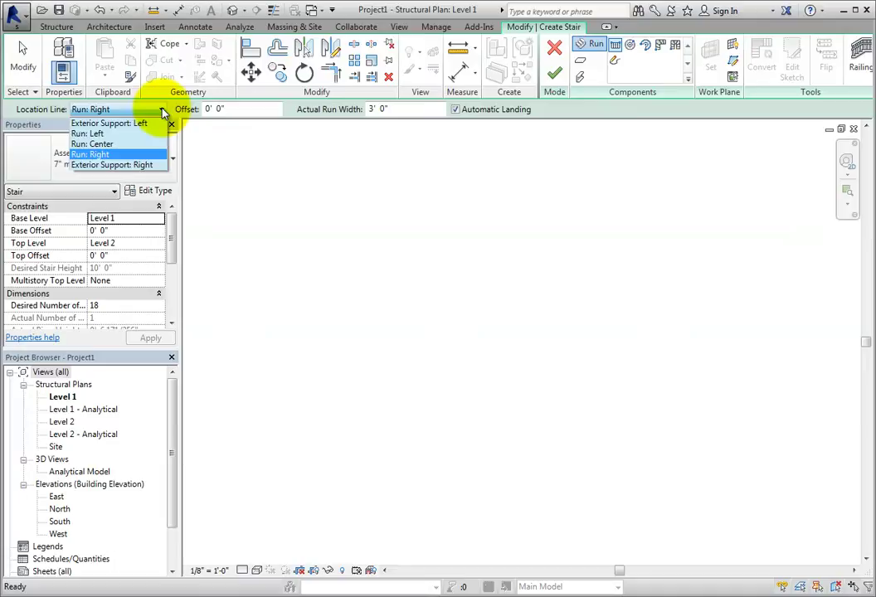
left_click(116, 144)
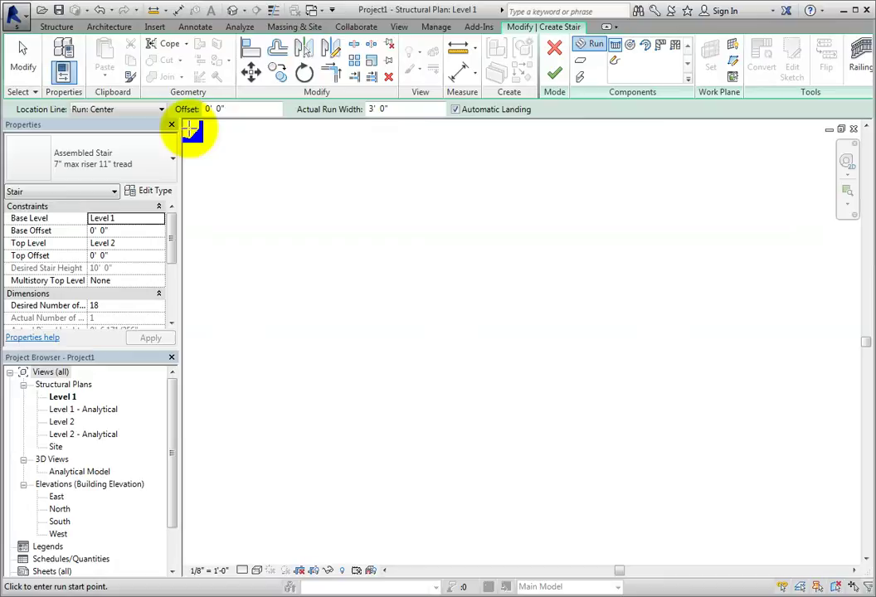
left_click(160, 166)
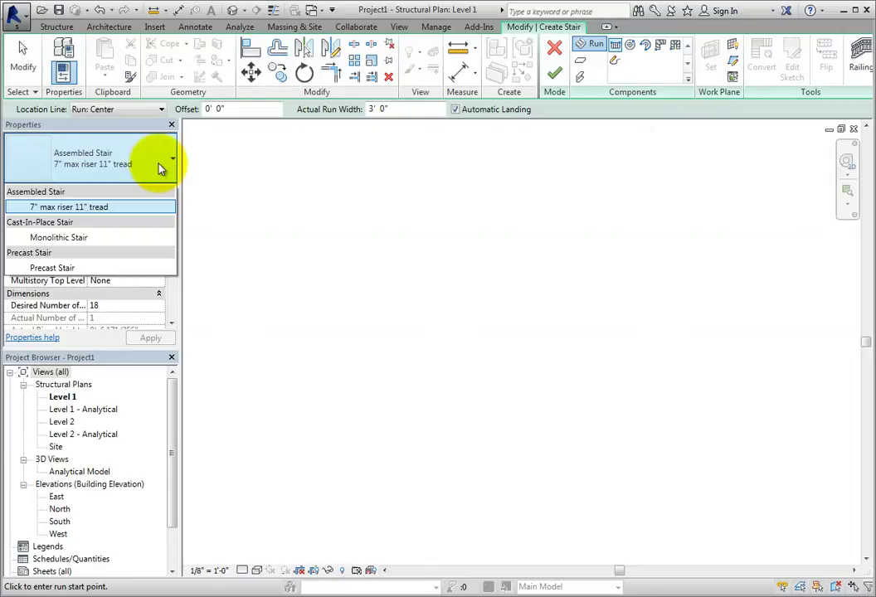
left_click(126, 124)
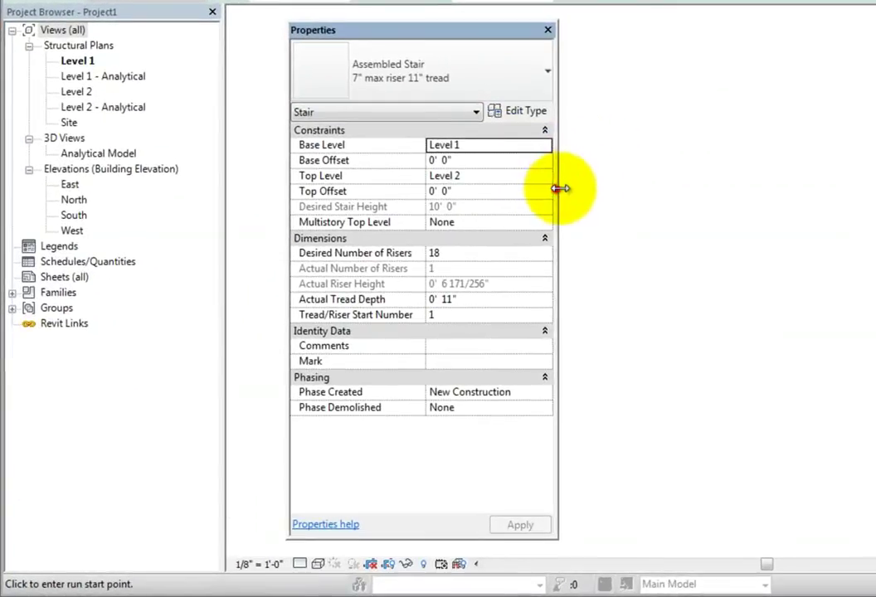
Step: Widen the floating Properties palette so the stair parameter values are readable
left_click_drag(564, 190, 572, 182)
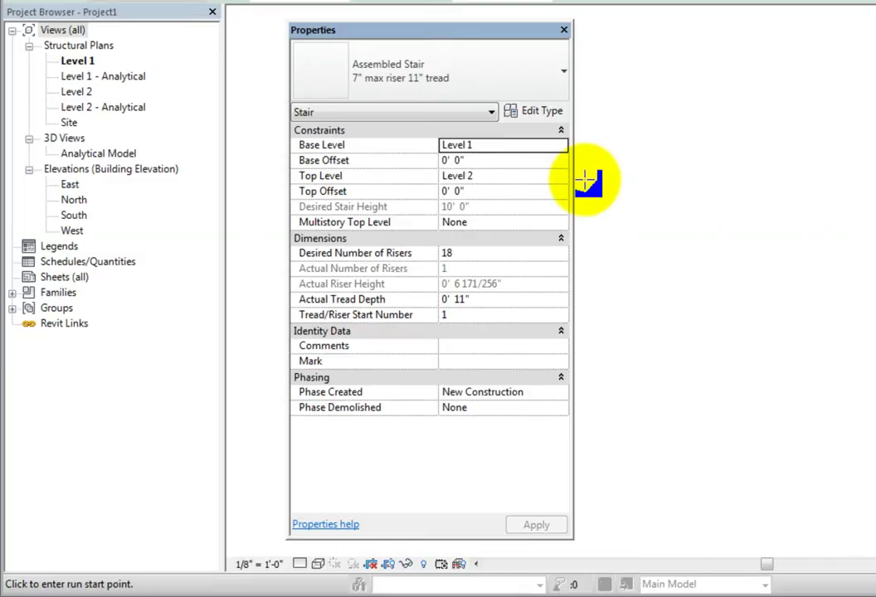
Step: Filter Properties to New Stairs: Runs and keep Location Line at Run: Center
left_click(489, 114)
left_click(478, 141)
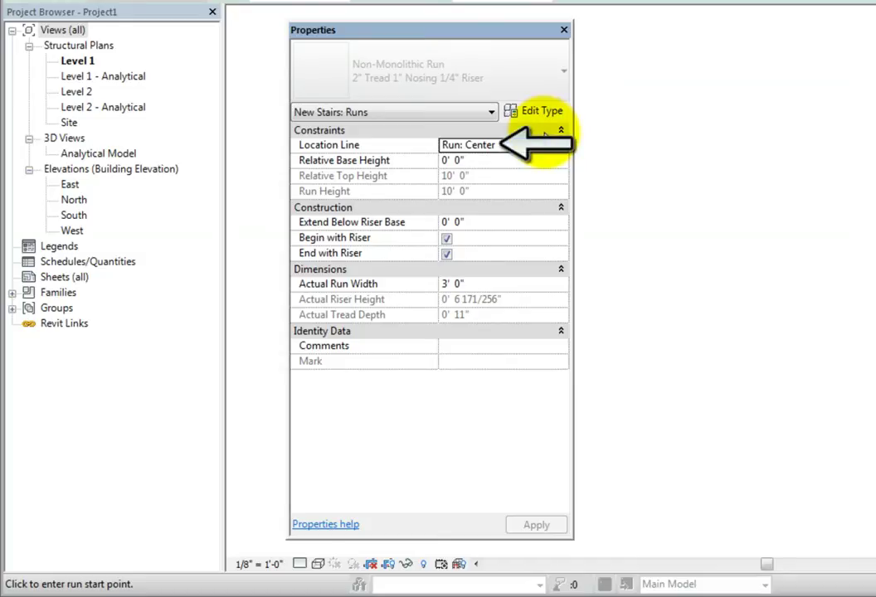
left_click(560, 147)
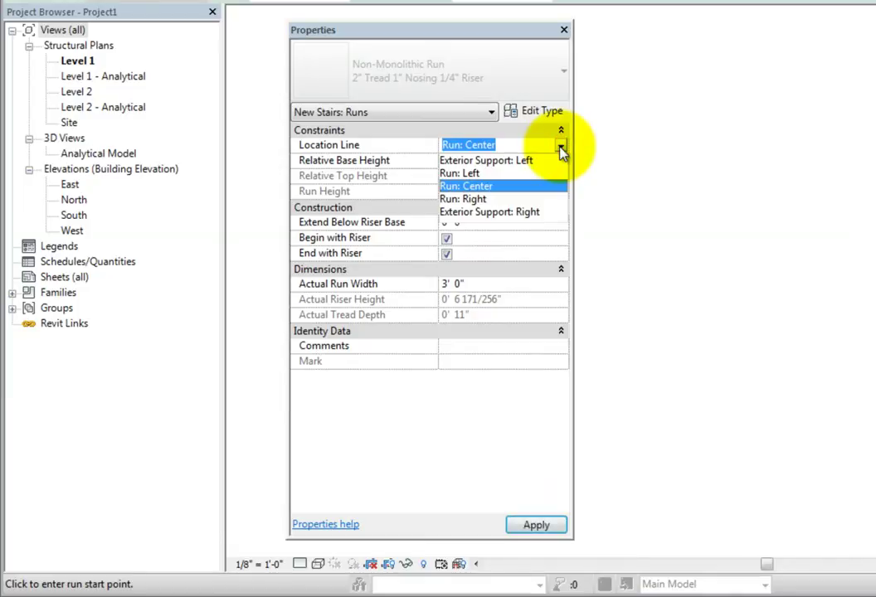
left_click(561, 147)
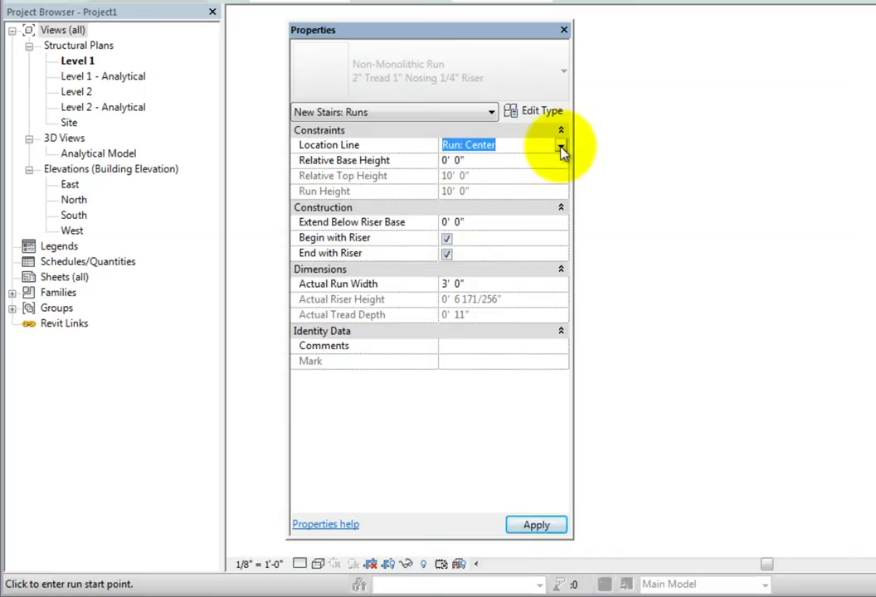
Step: Sketch a straight 18-riser run on Level 1 and flip its climb direction
left_click(523, 33)
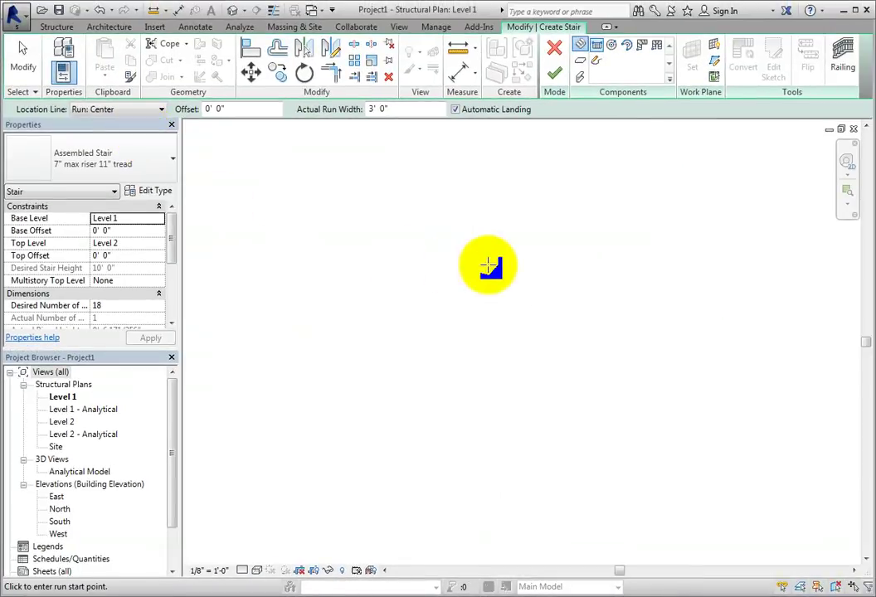
left_click(368, 336)
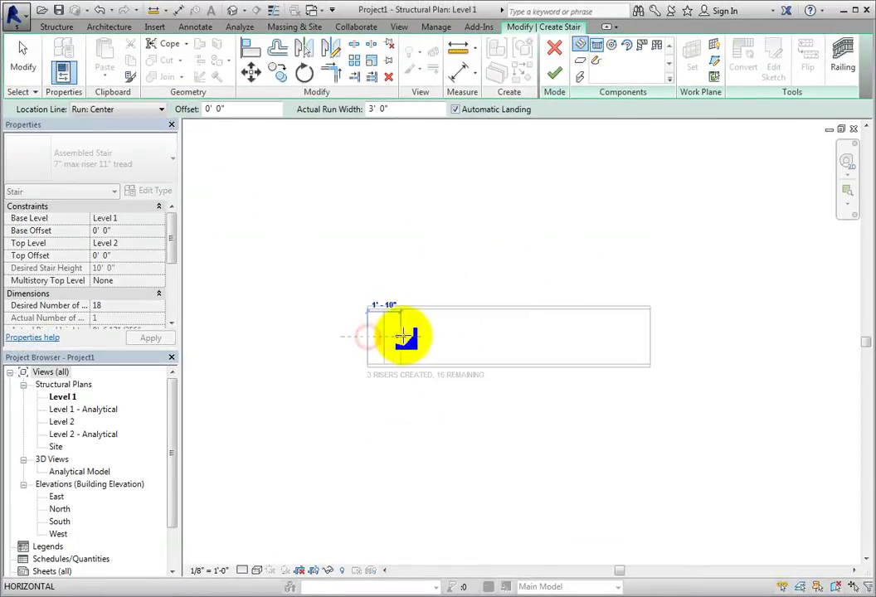
scroll(432, 336, "up", 3)
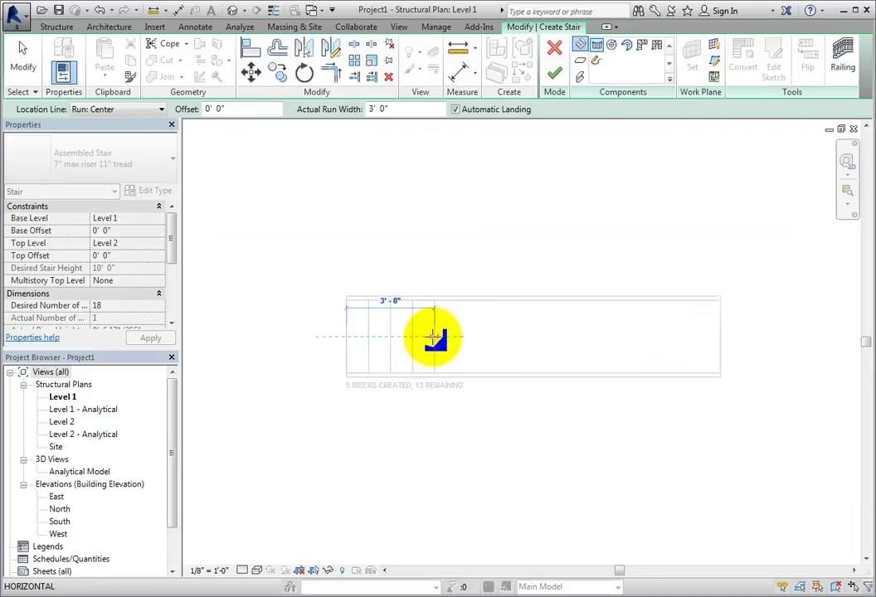
scroll(432, 336, "up", 1)
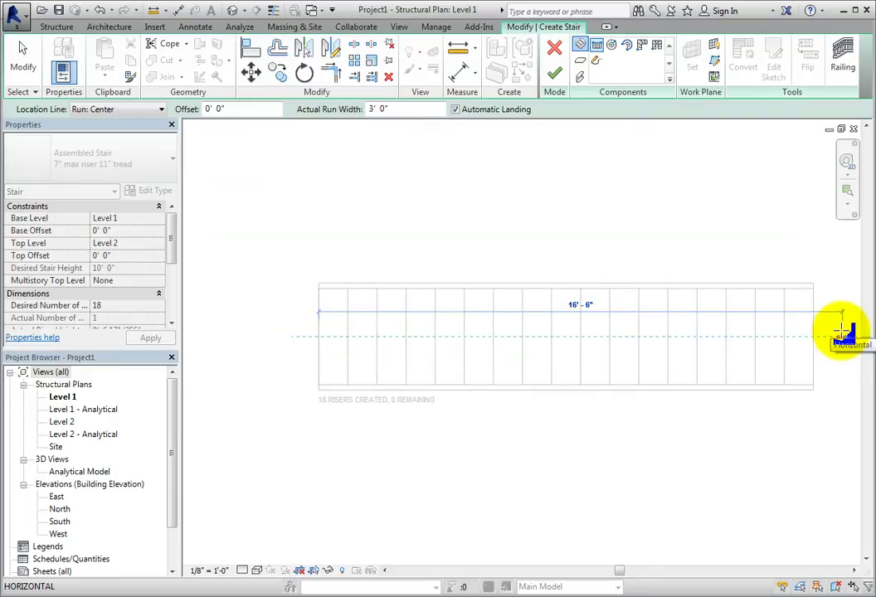
left_click(842, 334)
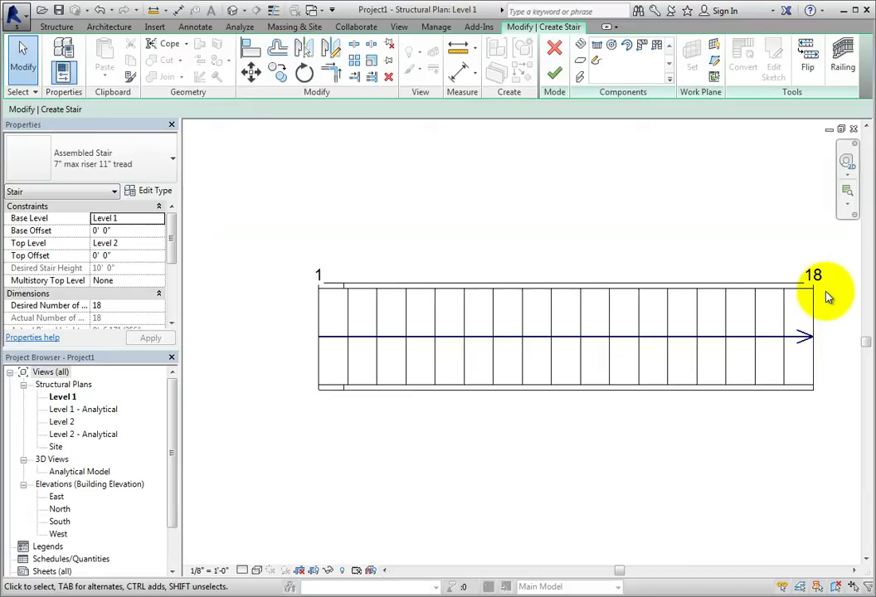
left_click(815, 81)
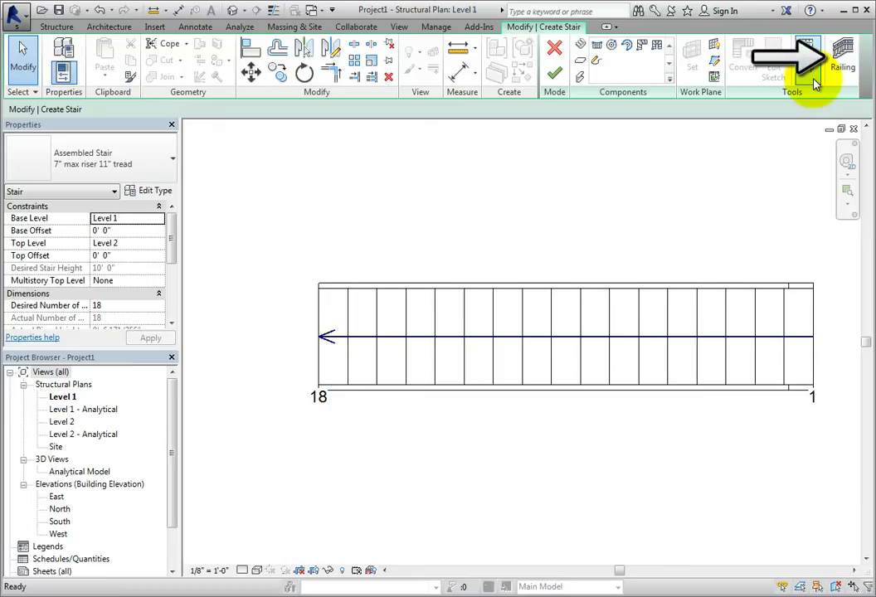
Step: Give the stair a Guardrail - Pipe railing placed on the treads
left_click(837, 70)
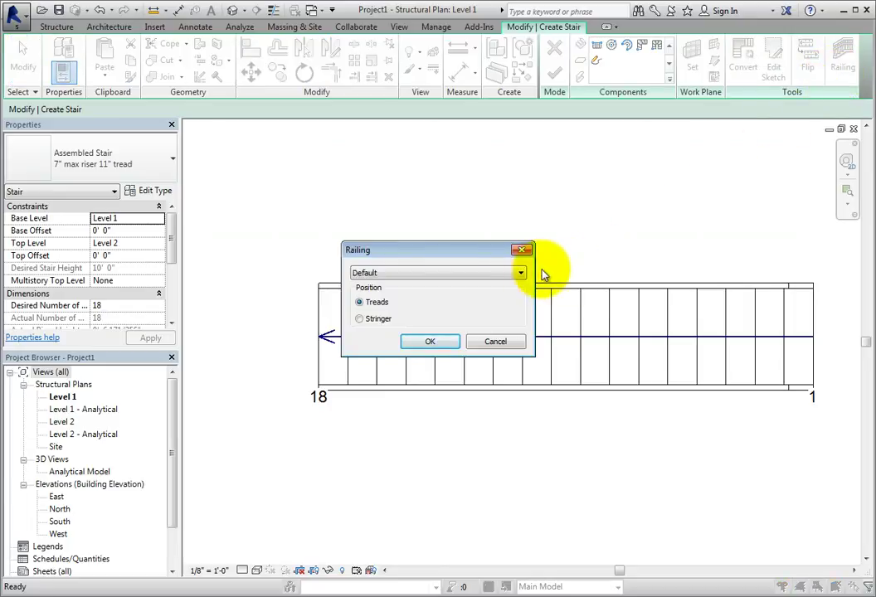
left_click(520, 275)
left_click(520, 275)
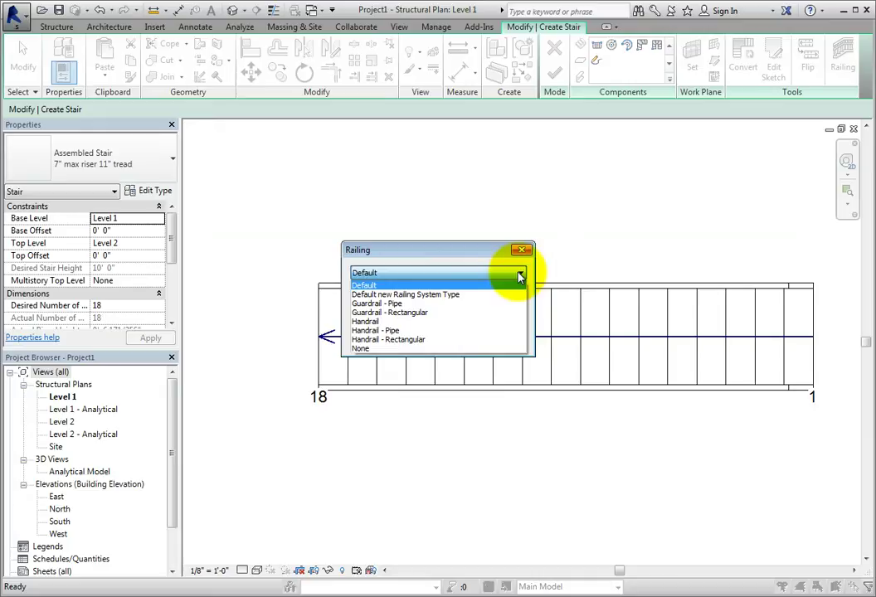
left_click(445, 304)
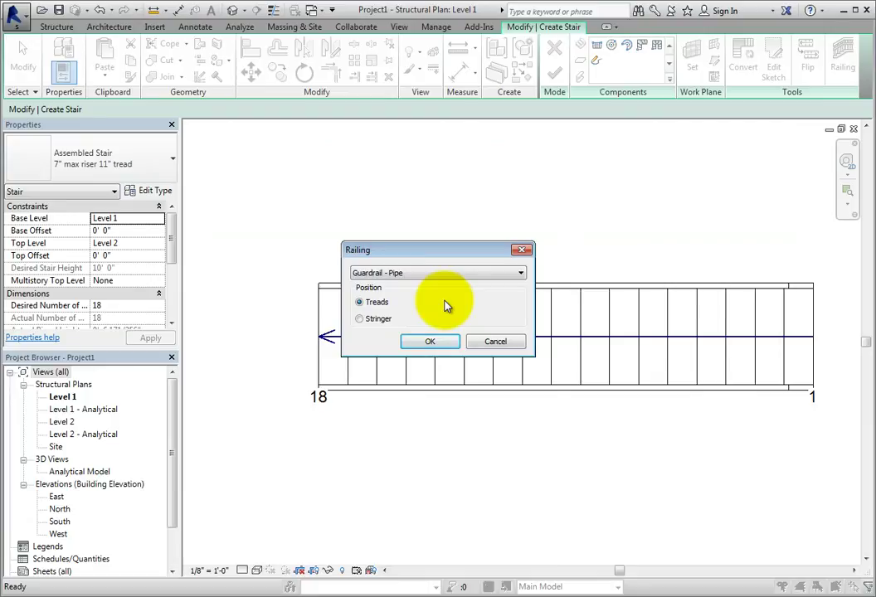
left_click(428, 340)
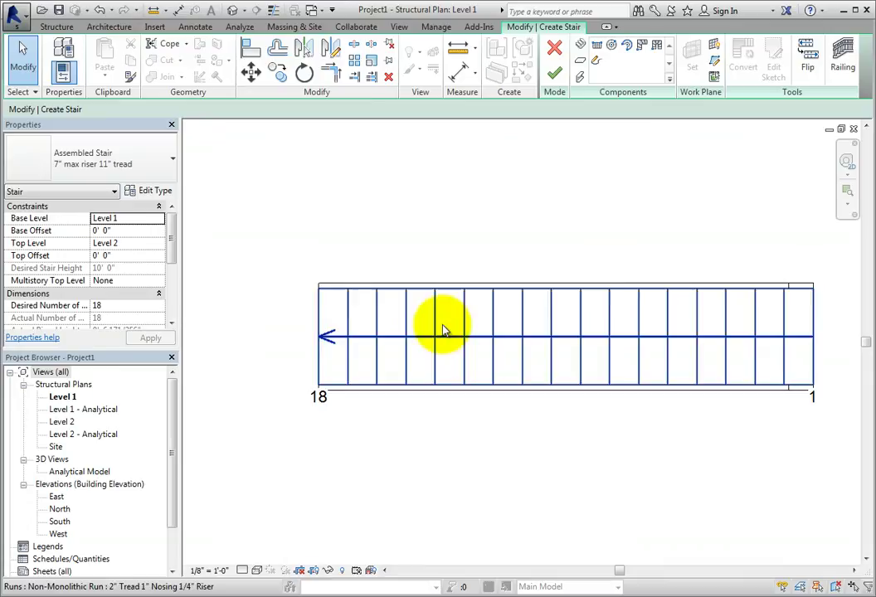
Step: Finish the straight stair and view it marked DN in the Level 2 structural plan
left_click(565, 80)
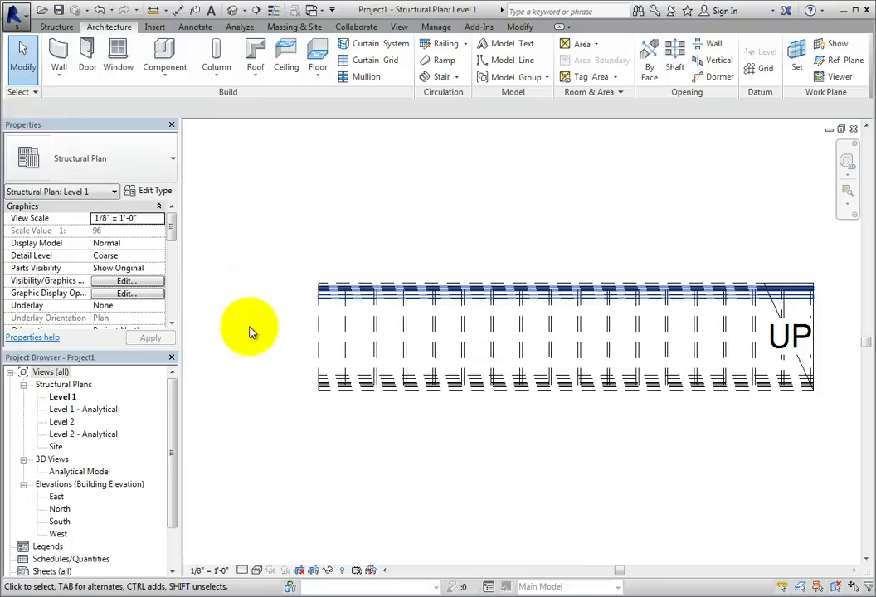
double_click(63, 421)
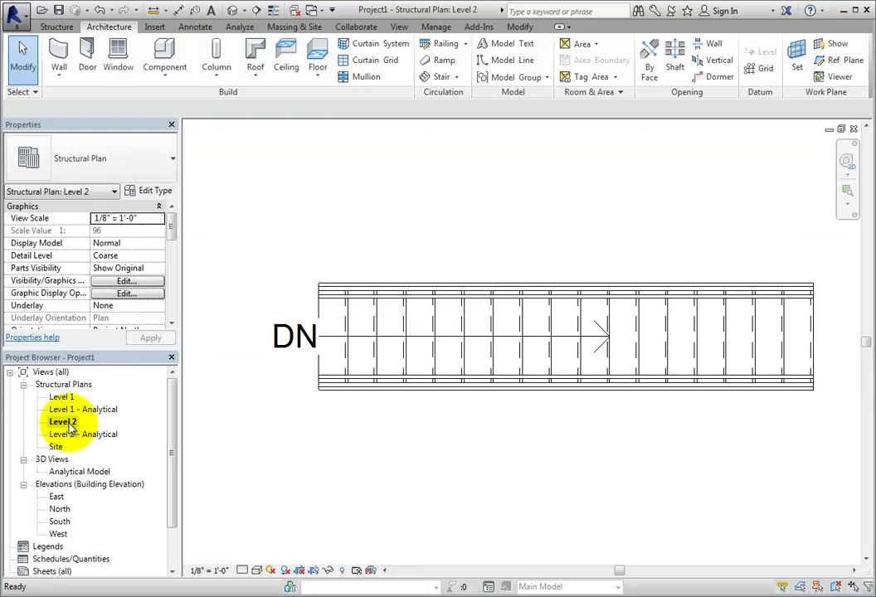
Step: Show the stair with pipe guardrails in the default 3D view using Realistic style
left_click(233, 10)
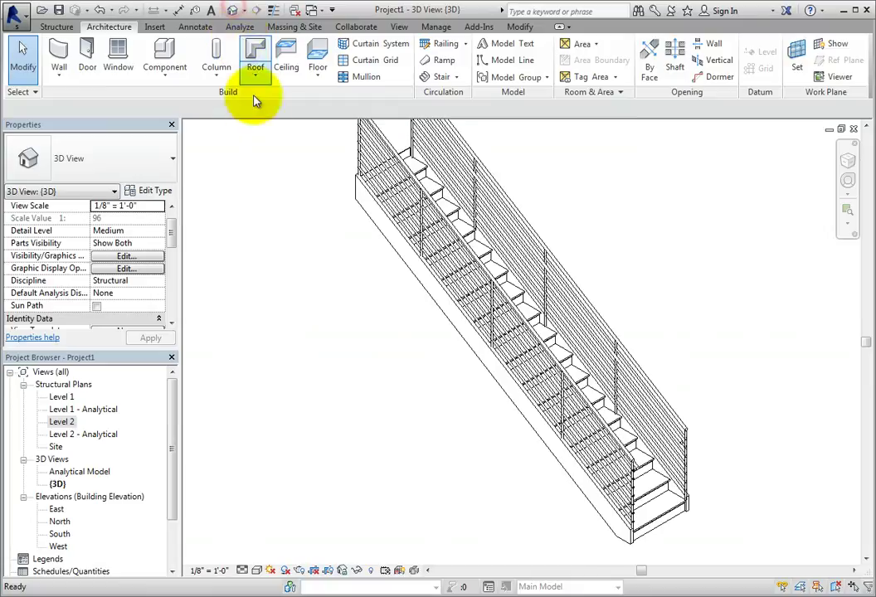
left_click(256, 570)
left_click(267, 542)
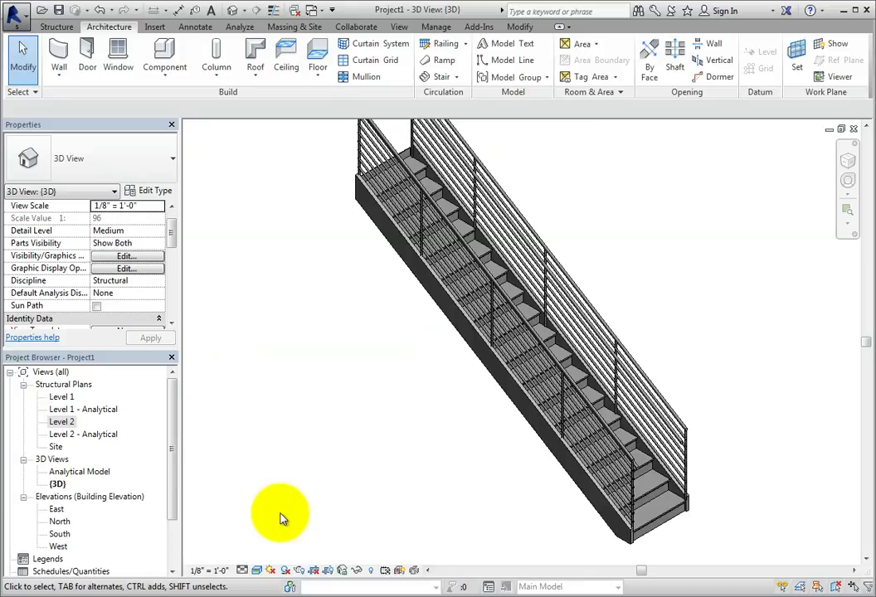
Step: Return to the Level 1 plan and start a new stair with an L-Shape Winder run
double_click(61, 398)
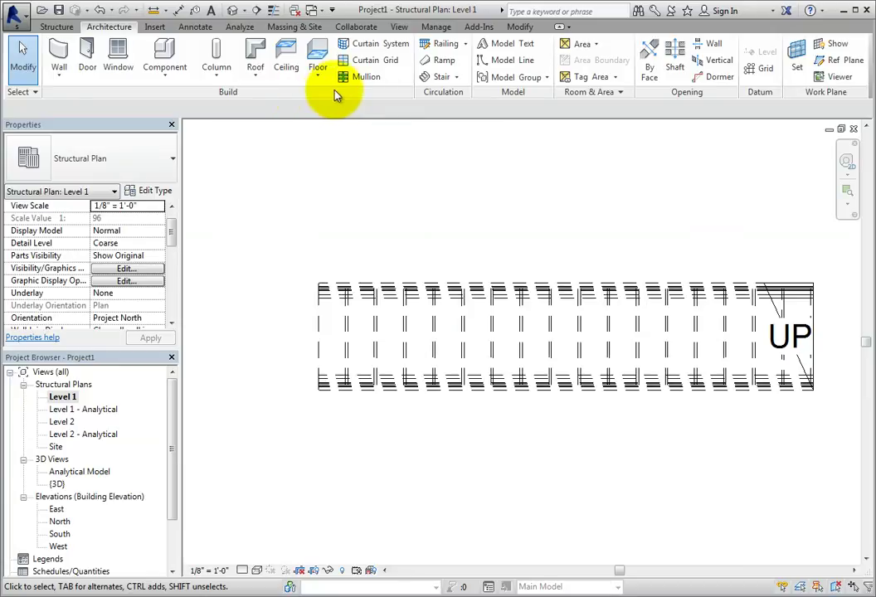
left_click(441, 78)
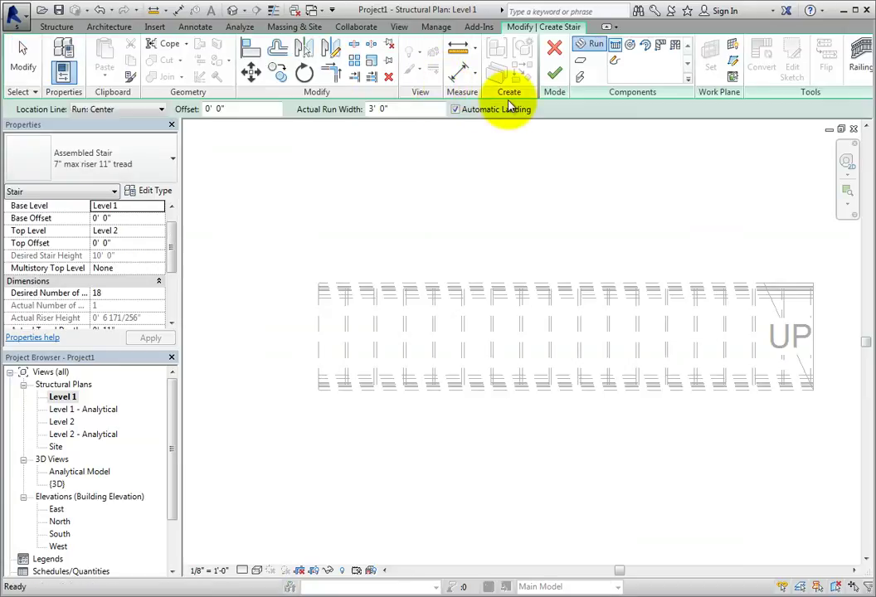
left_click(660, 45)
scroll(581, 154, "down", 3)
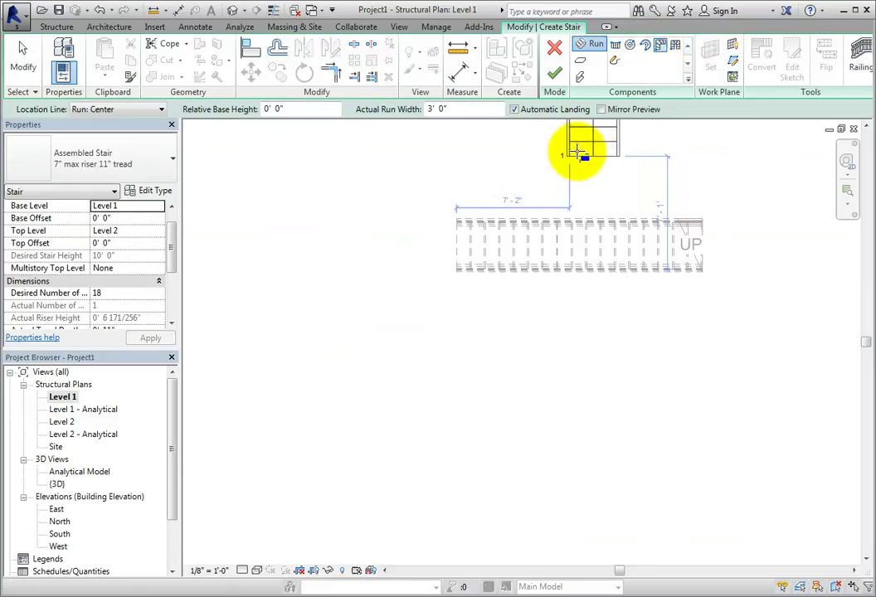
scroll(483, 185, "down", 2)
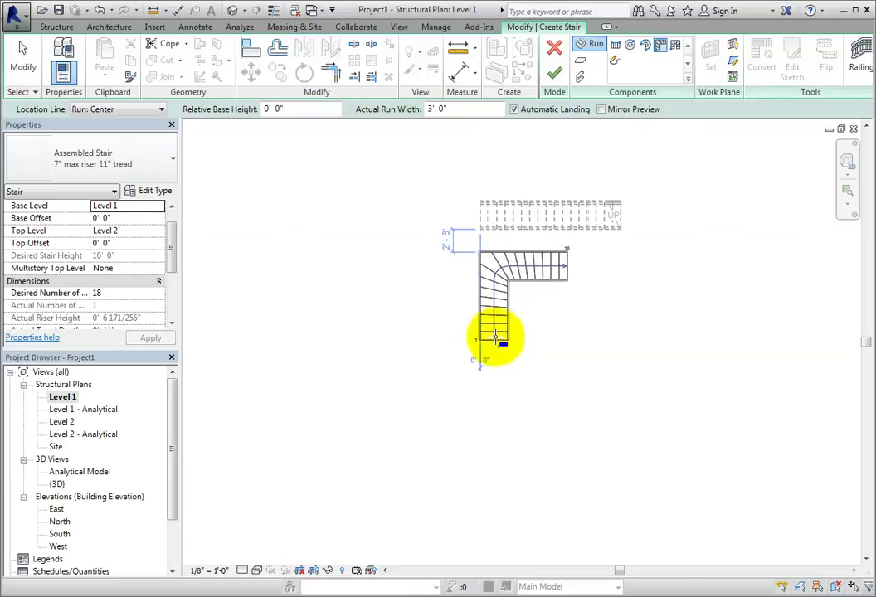
Step: Place the 18-riser L-shaped winder run and finish the stair
left_click(495, 336)
key("Escape")
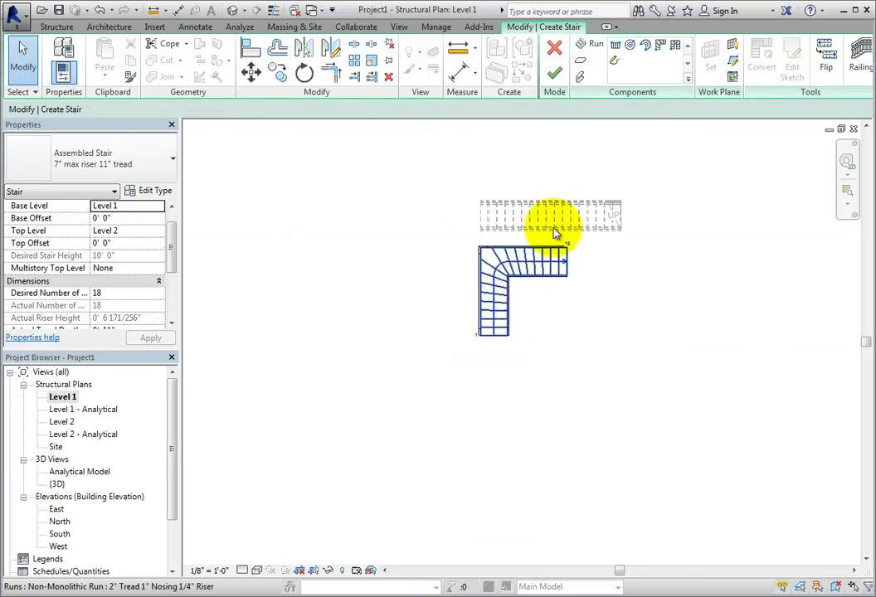
left_click(553, 74)
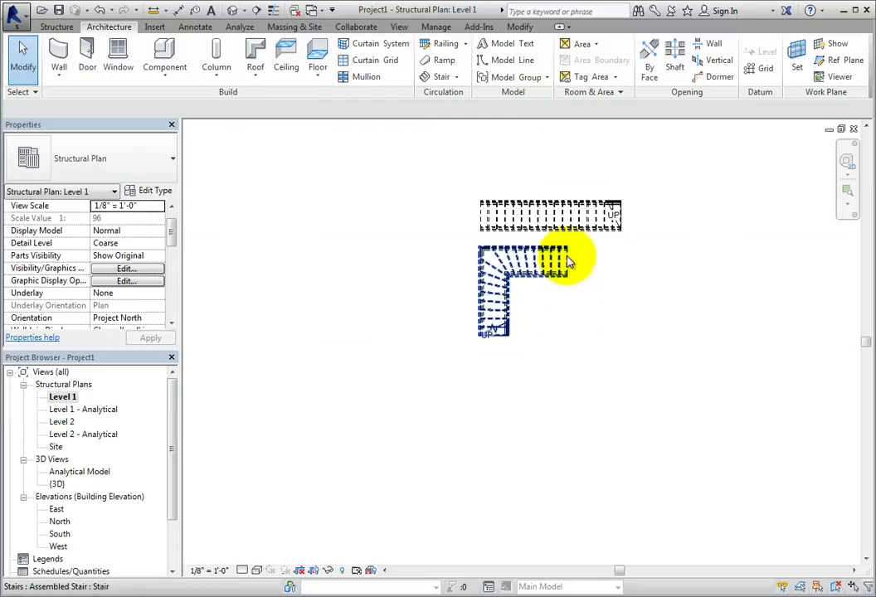
Step: Select the stair's winder run to reveal its Balanced winder style
left_click(569, 262)
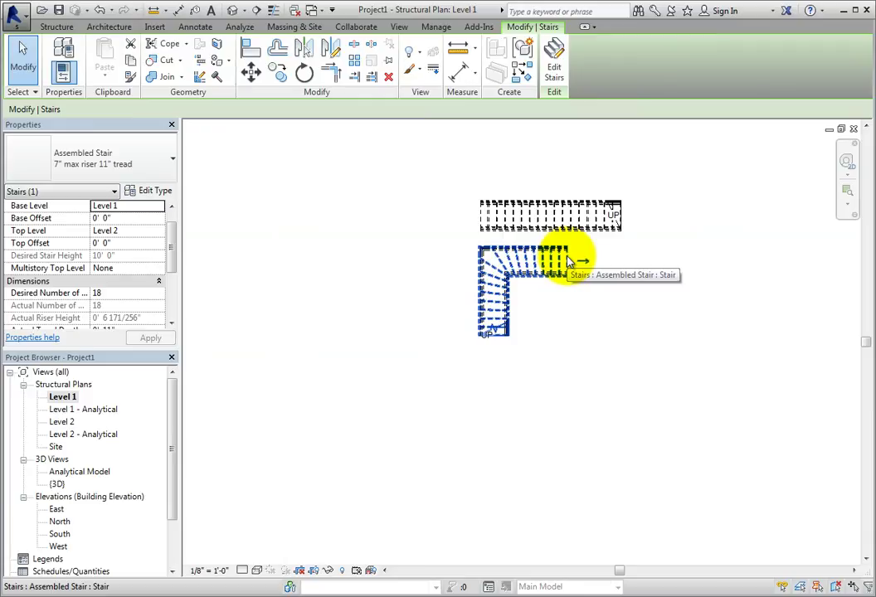
key("Tab")
left_click(568, 262)
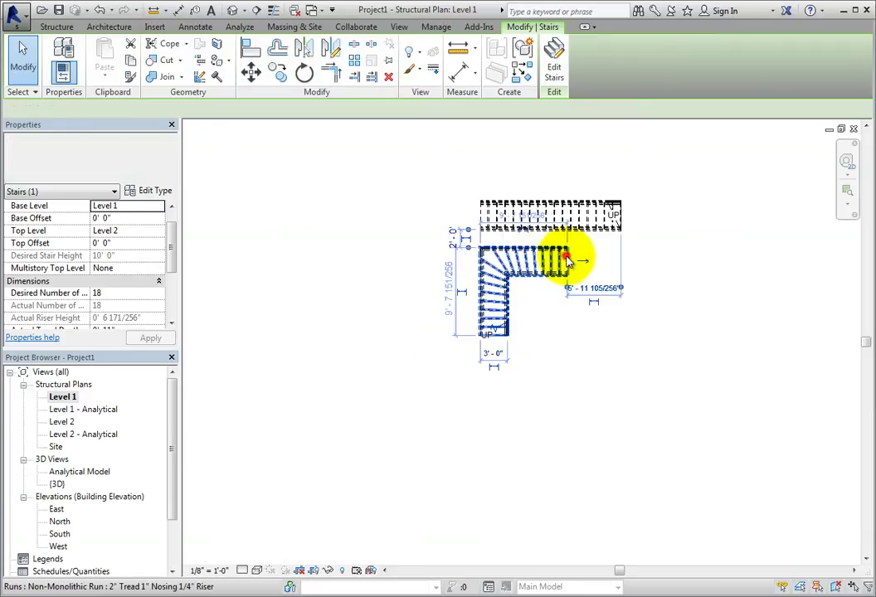
left_click(569, 262)
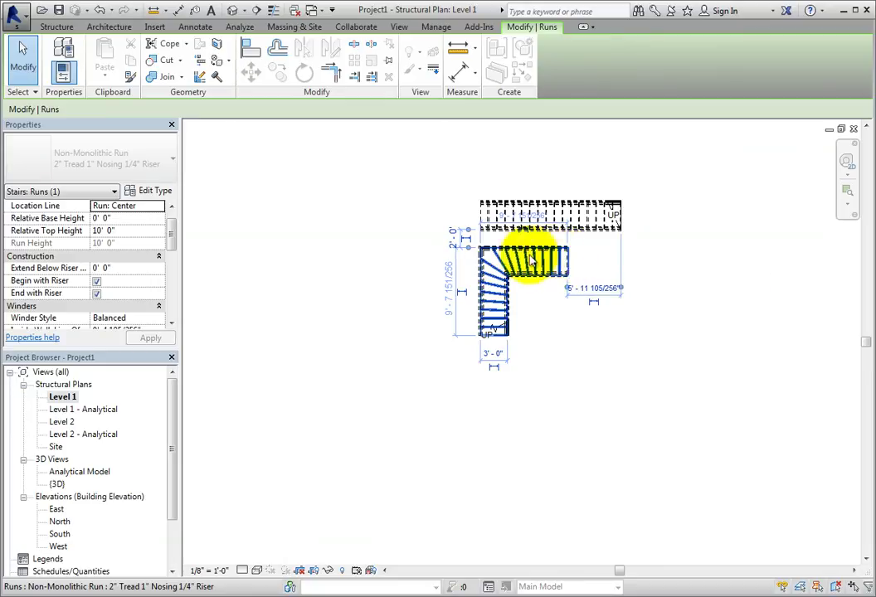